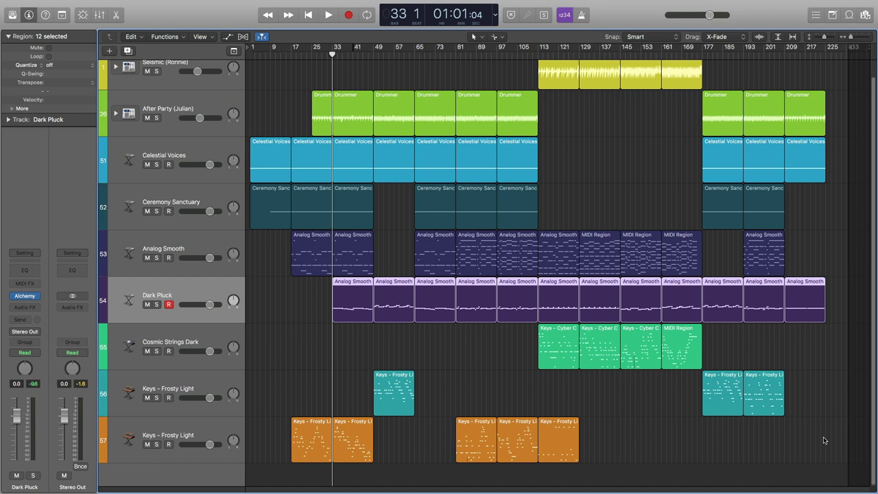
- Browse the Library's User Channel Strip Settings list, then reselect the Dark Pluck track
left_click(12, 15)
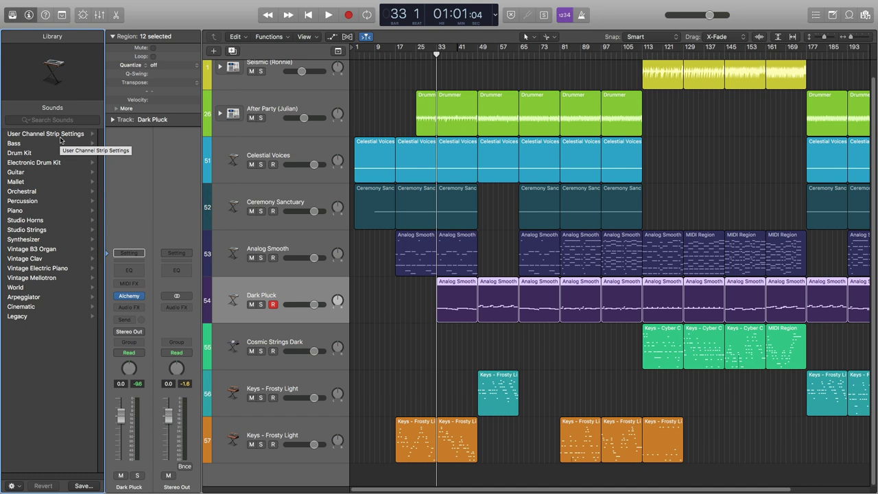
left_click(91, 134)
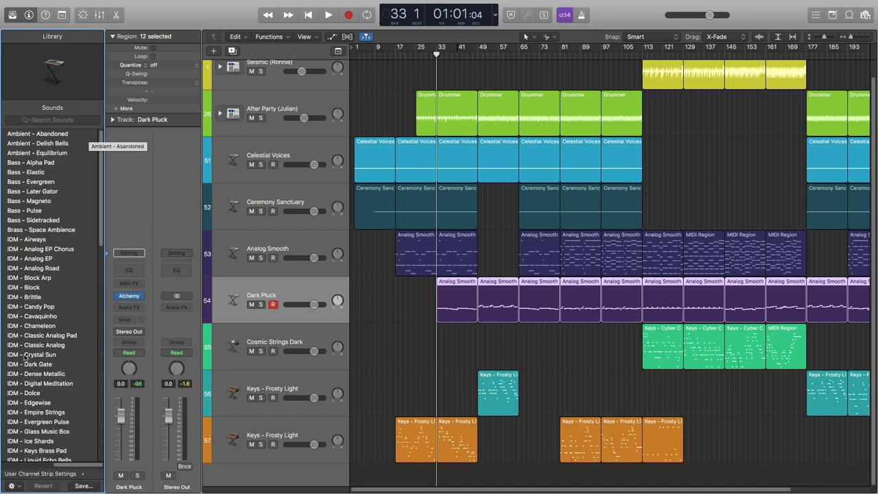
scroll(37, 370, "down", 20)
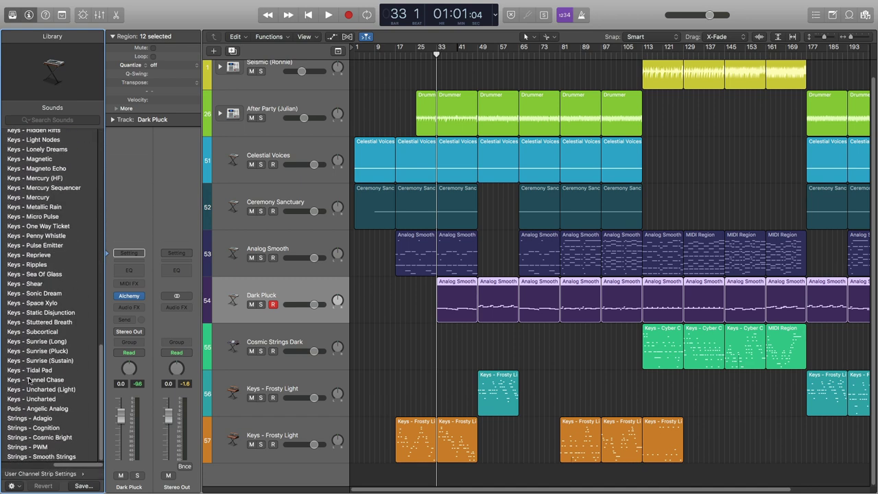
scroll(29, 379, "up", 20)
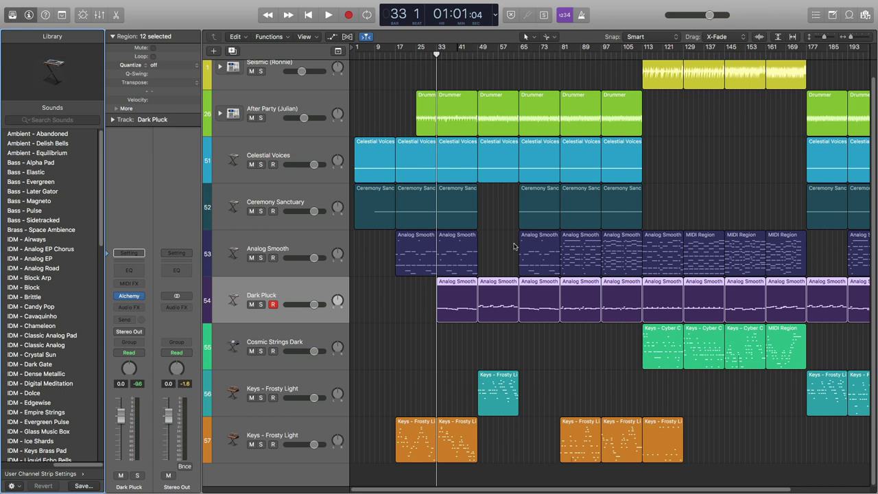
left_click(303, 289)
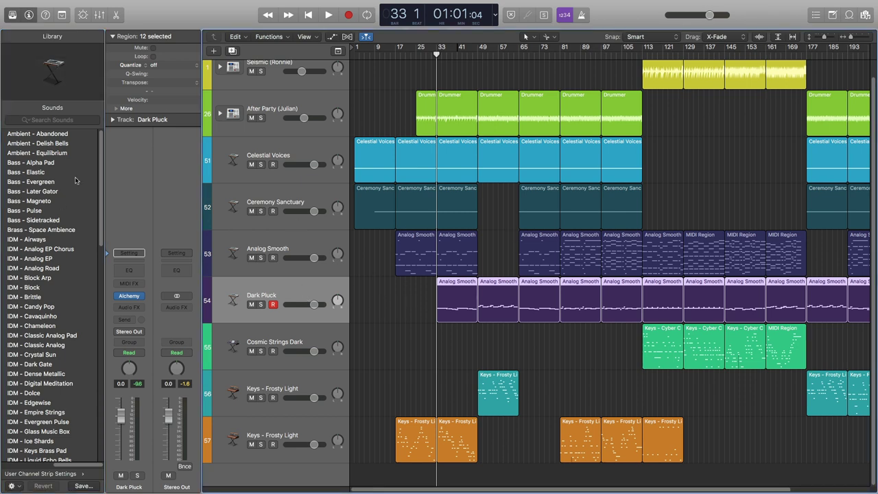
- Save the Dark Pluck strip as 'Bass - Dark Pluck' in the Instrument folder and load it
left_click(129, 253)
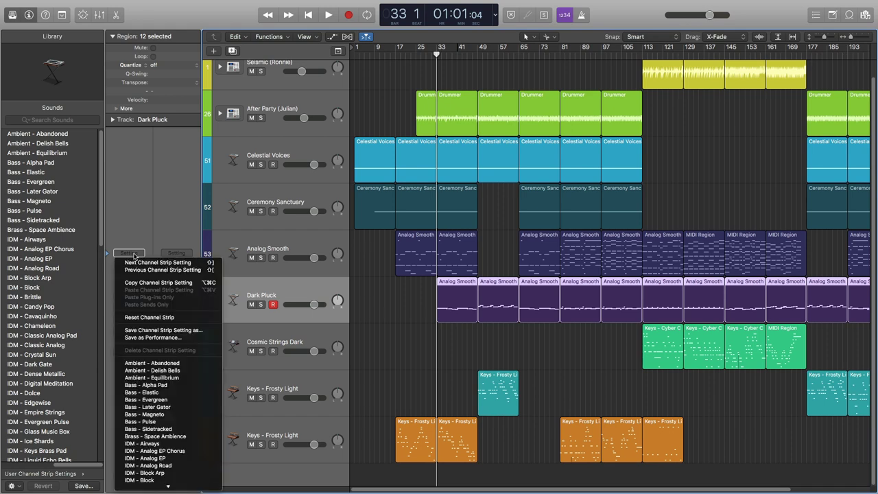
left_click(163, 331)
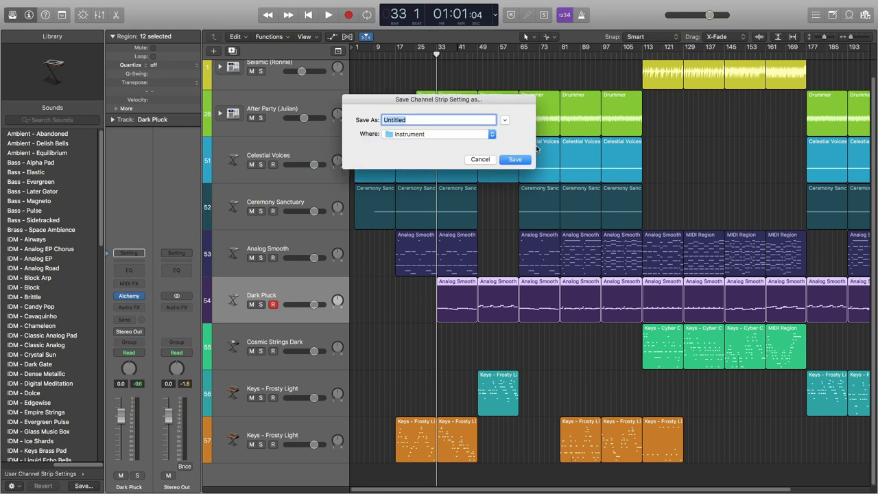
type("Bass")
type("- Dark Pluck")
left_click(426, 138)
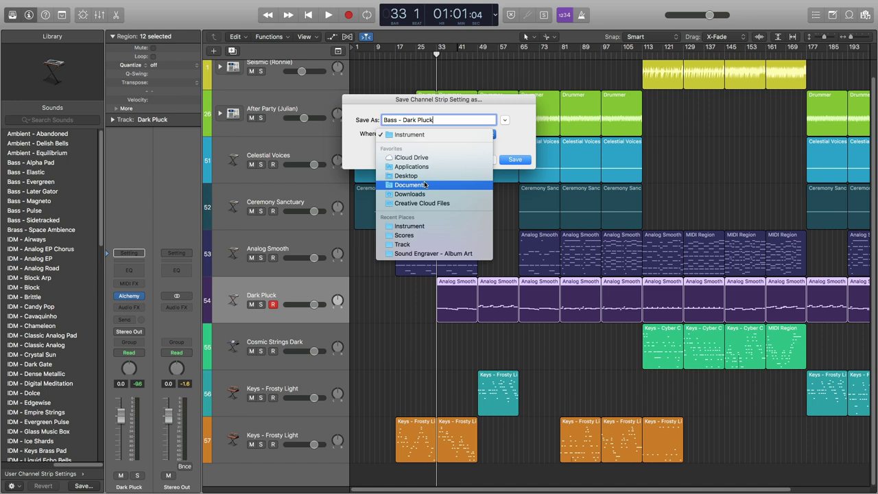
left_click(412, 228)
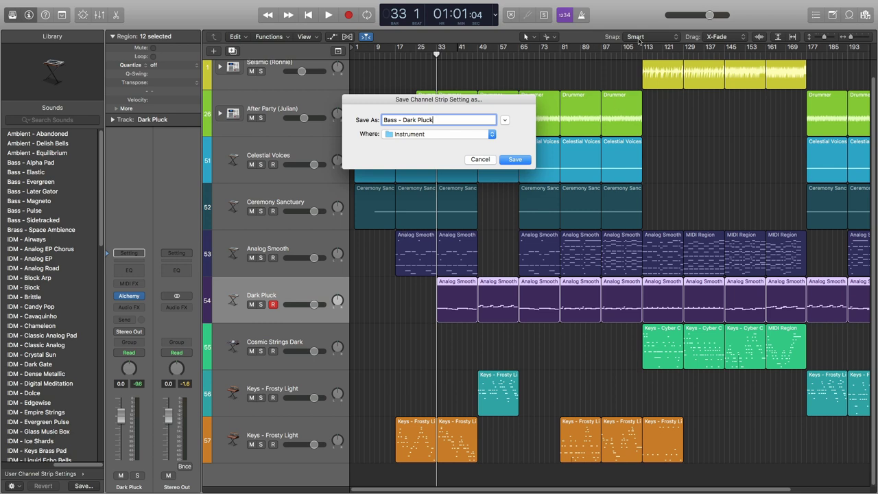
left_click(513, 161)
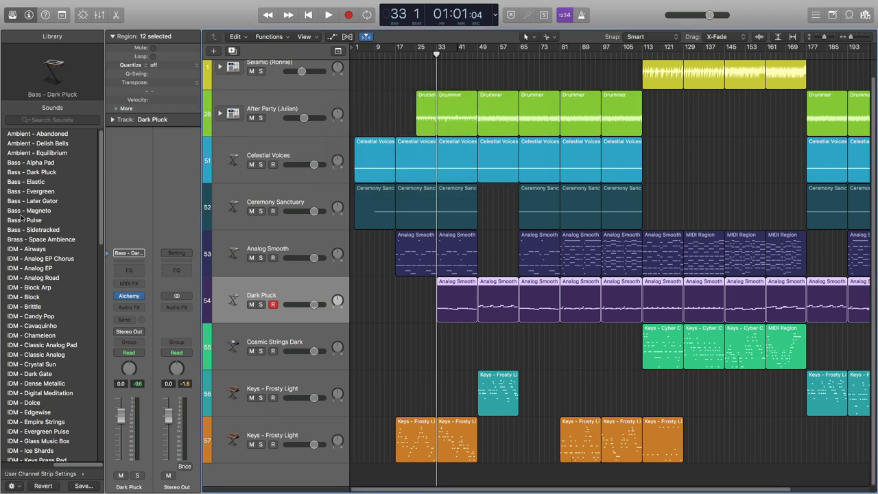
left_click(14, 174)
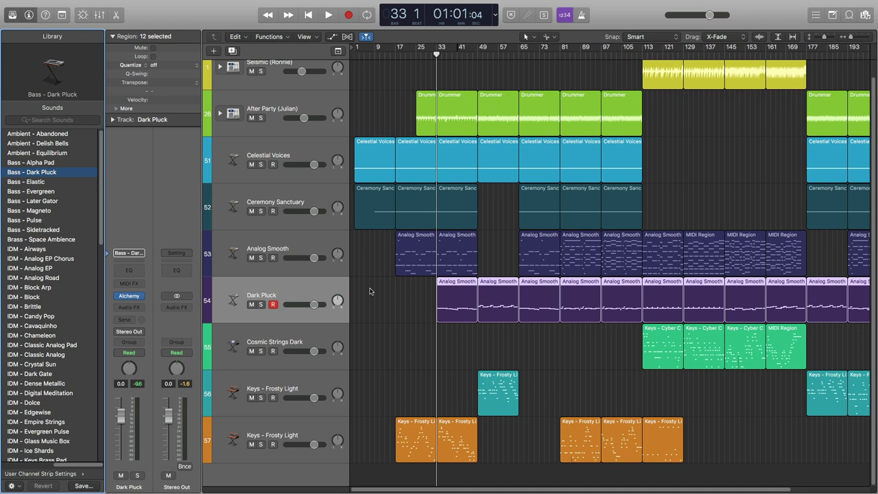
- Leave Logic and search the system for 'instrument', scrolling through the results
key("ctrl+Left")
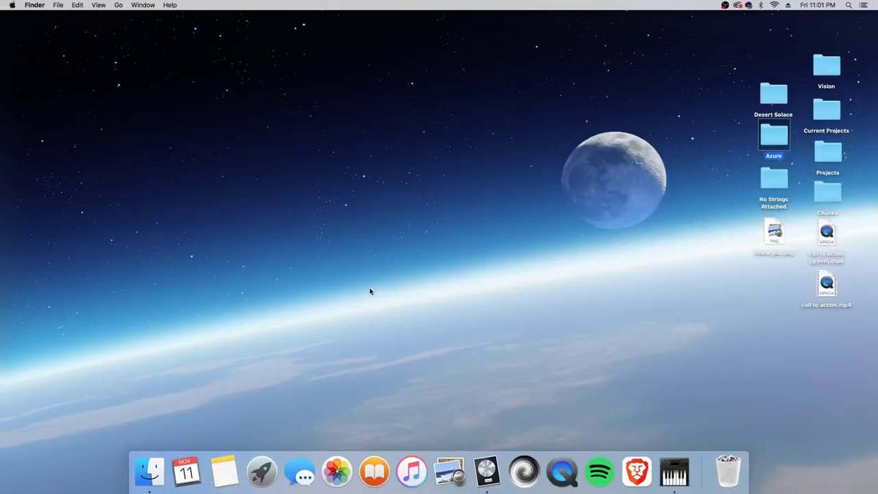
key("super+space")
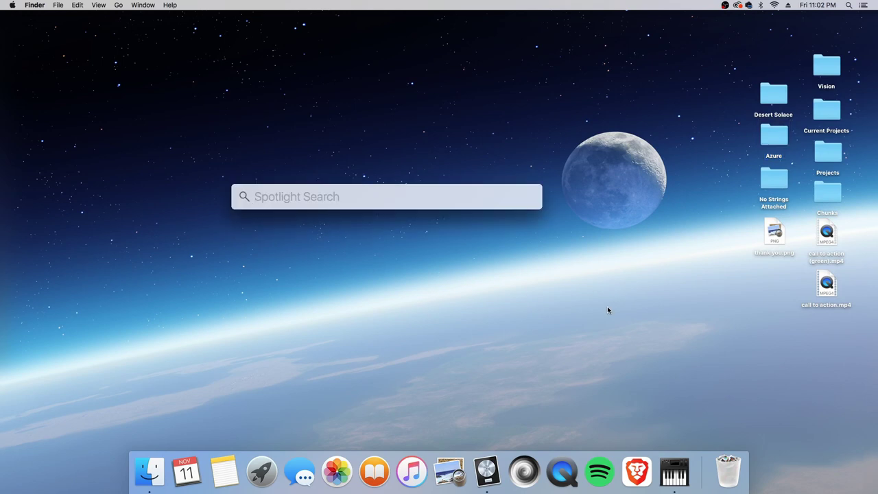
type("instrument")
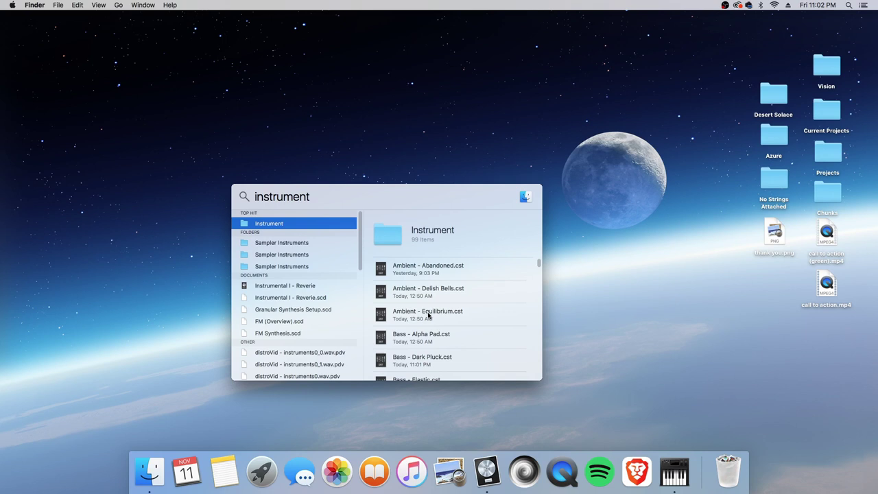
scroll(435, 317, "down", 3)
scroll(435, 318, "down", 10)
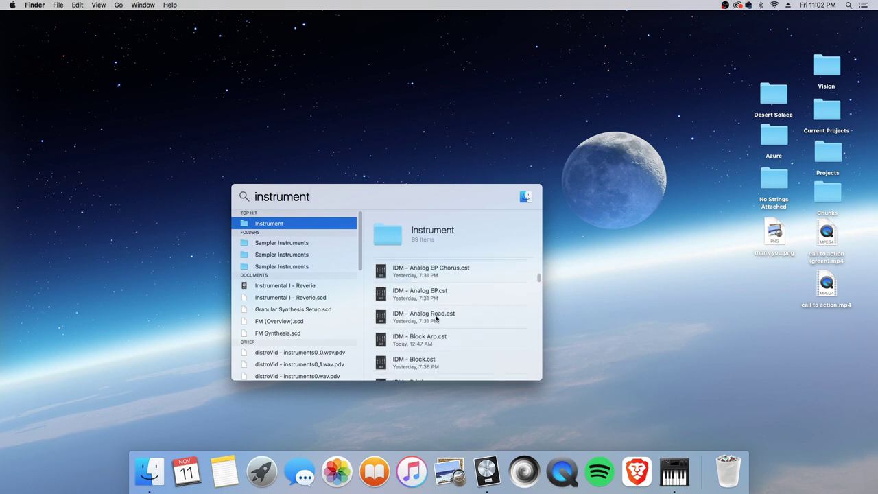
scroll(436, 318, "down", 5)
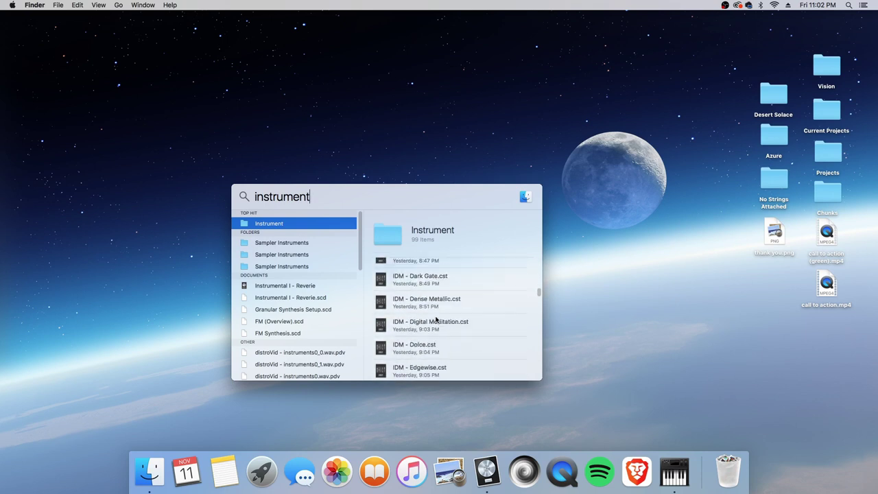
scroll(435, 319, "down", 10)
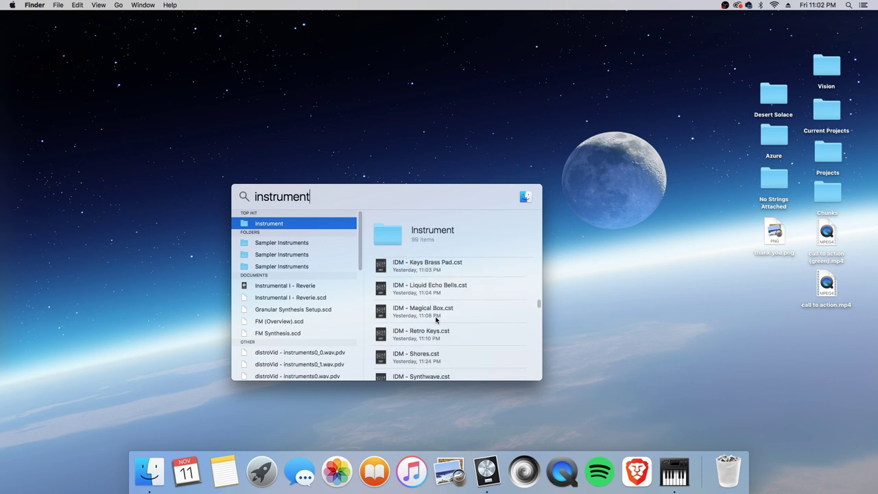
scroll(436, 319, "up", 5)
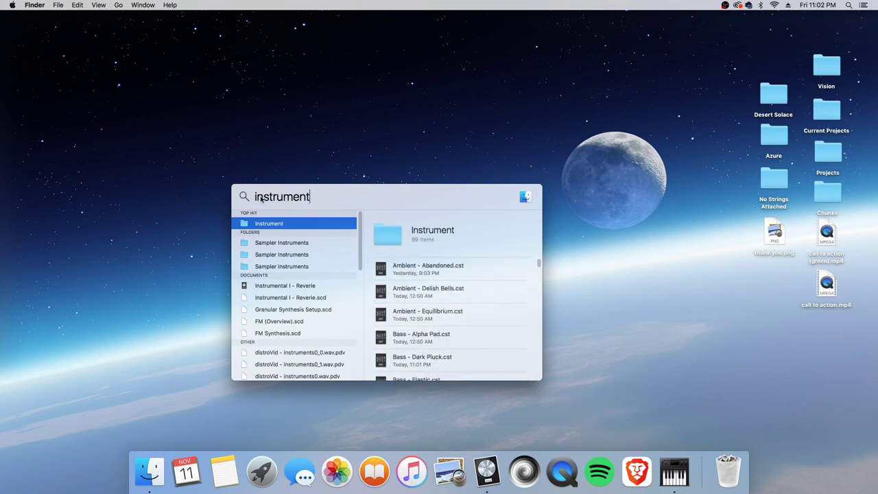
- Open the Instrument folder in Finder and select Bass - Dark Pluck.cst among the preset files
double_click(264, 225)
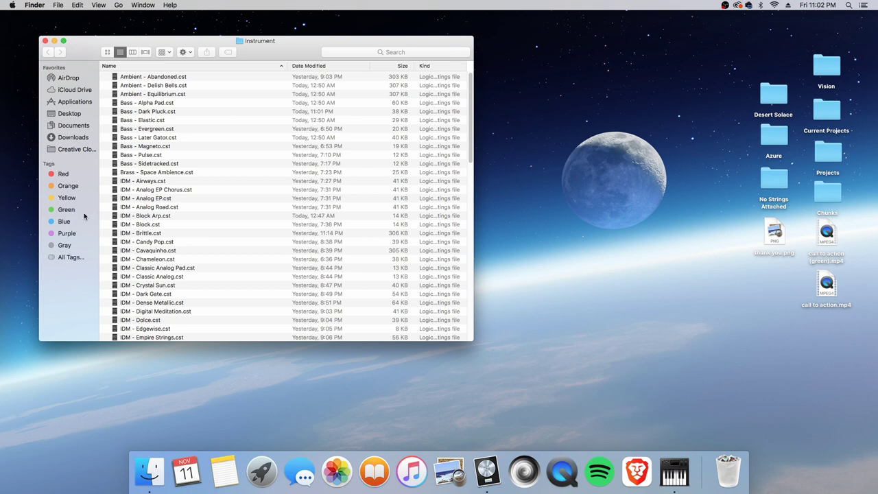
left_click(137, 112)
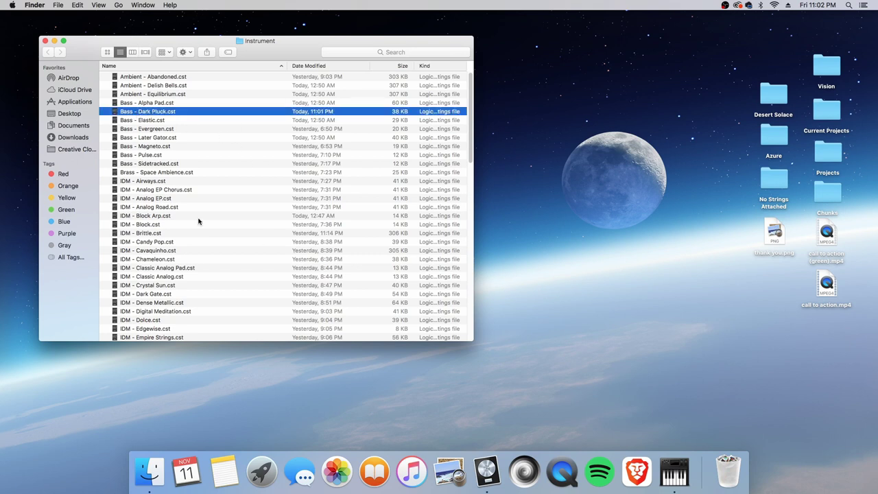
scroll(166, 204, "down", 2)
scroll(167, 203, "down", 20)
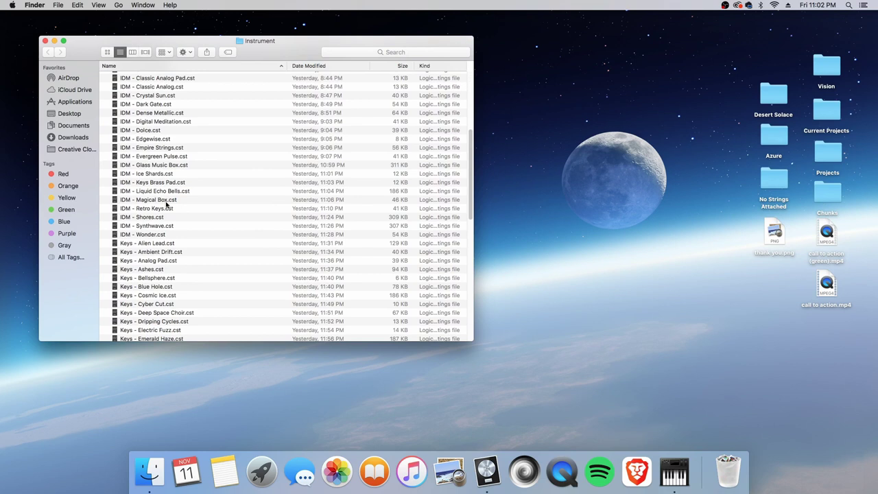
scroll(170, 206, "up", 20)
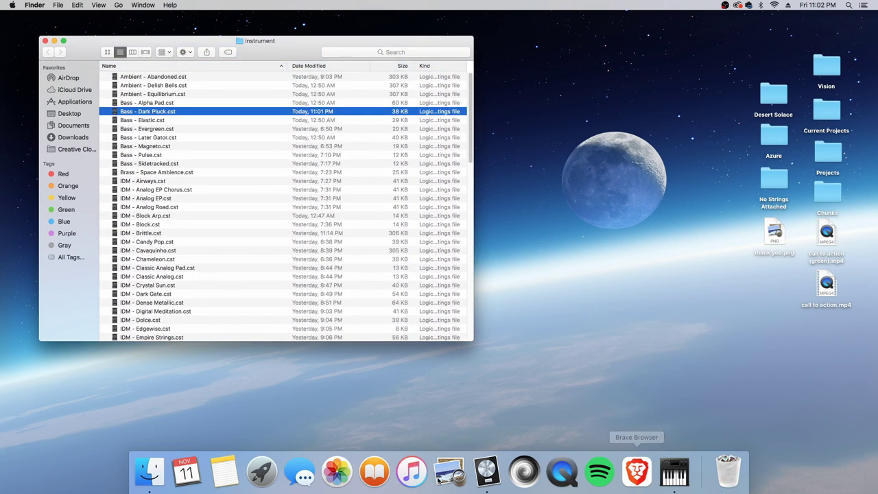
- Back in Logic, select Celestial Voices and inspect its Alchemy instrument, then close the plug-in
key("super+Tab")
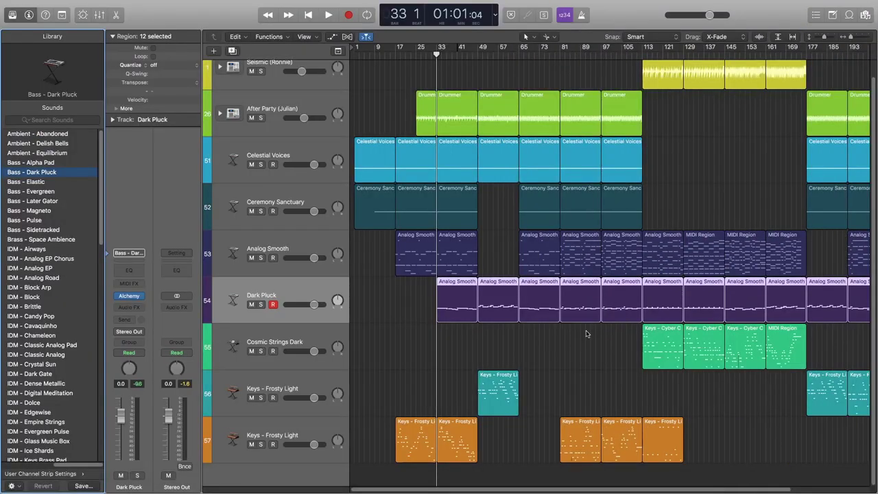
left_click(290, 154)
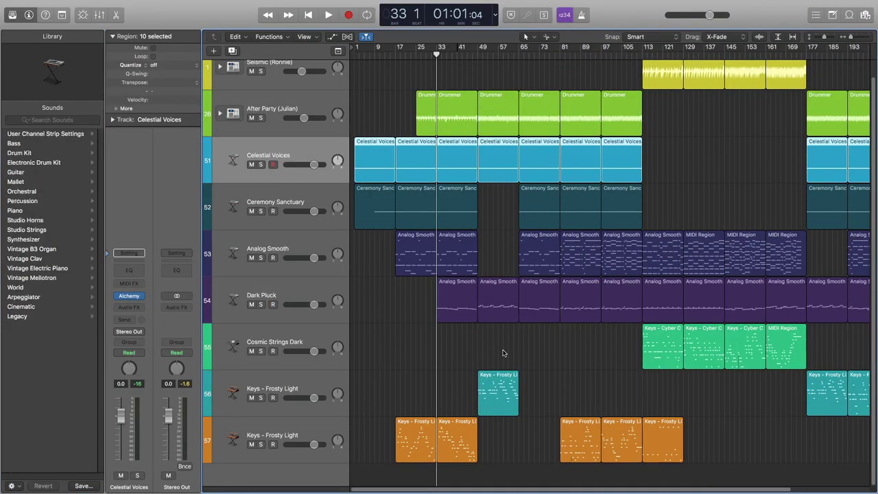
left_click(129, 296)
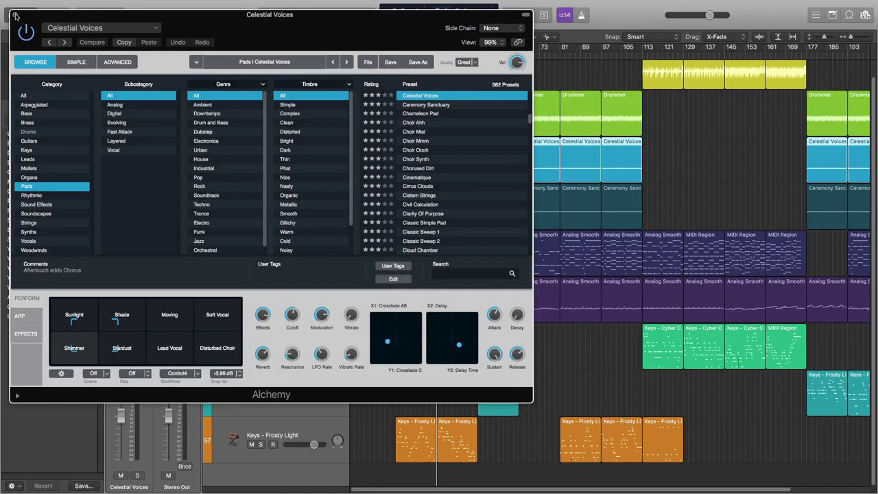
left_click(15, 15)
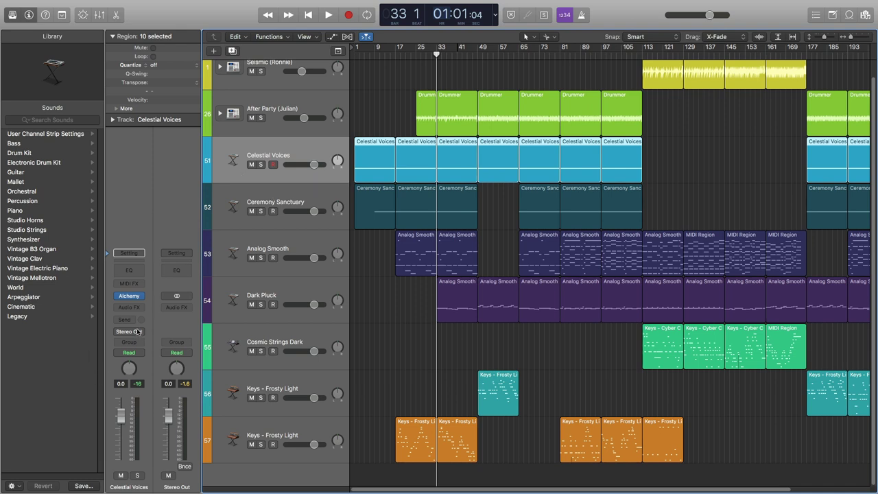
- Save the Celestial Voices strip as the preset 'Pads - Celestial Voices'
left_click(129, 253)
left_click(139, 284)
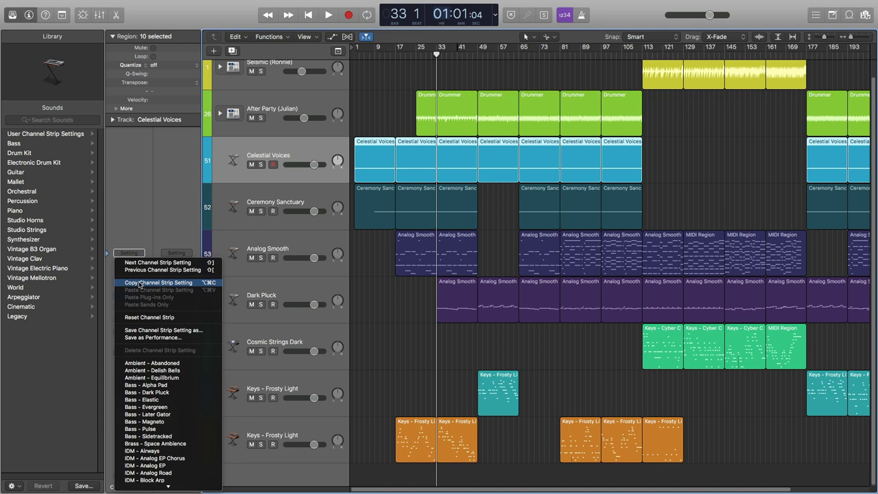
left_click(150, 330)
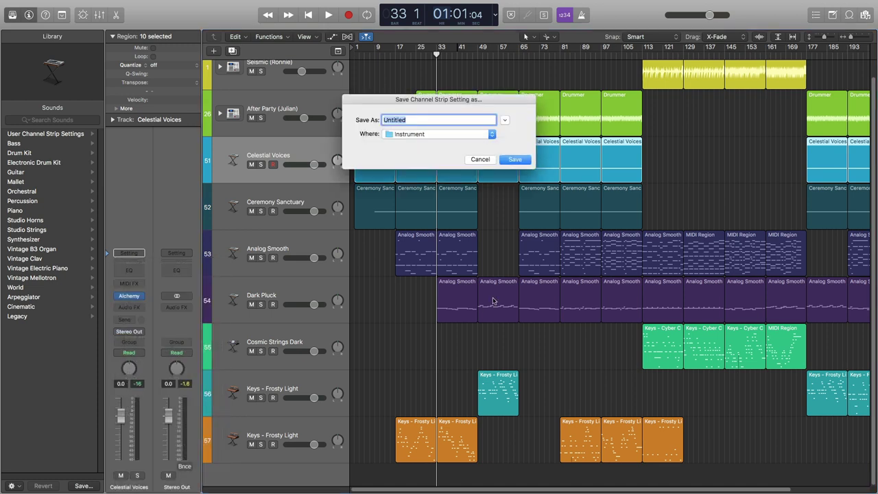
type("Pads - Celestr")
key("BackSpace")
type("ial Voices")
key("Return")
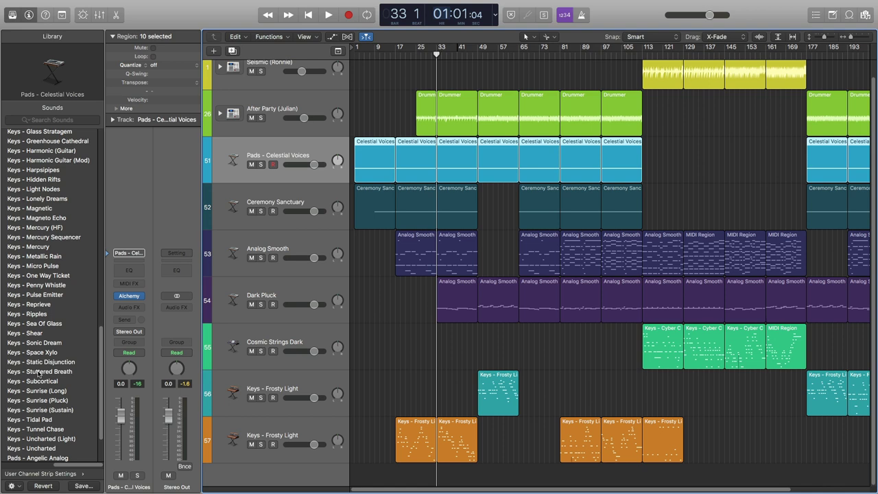
scroll(38, 387, "down", 3)
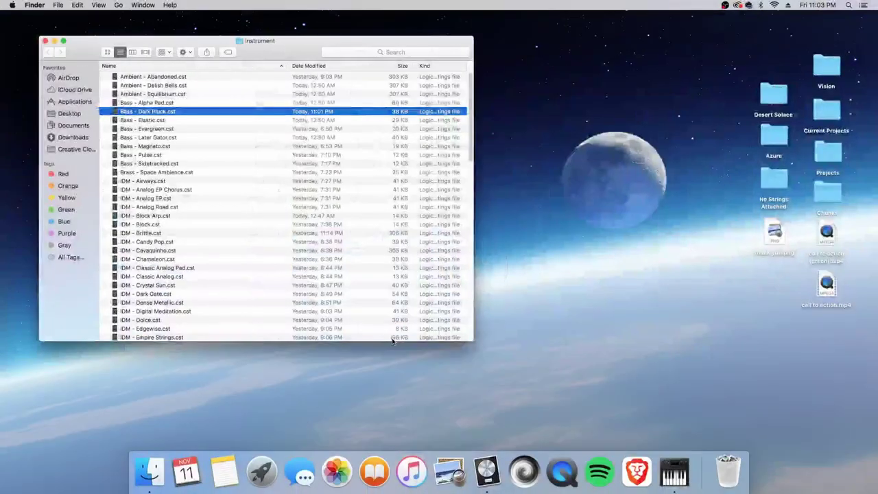
- Select Pads - Celestial Voices.cst in the Finder Instrument folder, then scroll back to the top
scroll(201, 253, "down", 2)
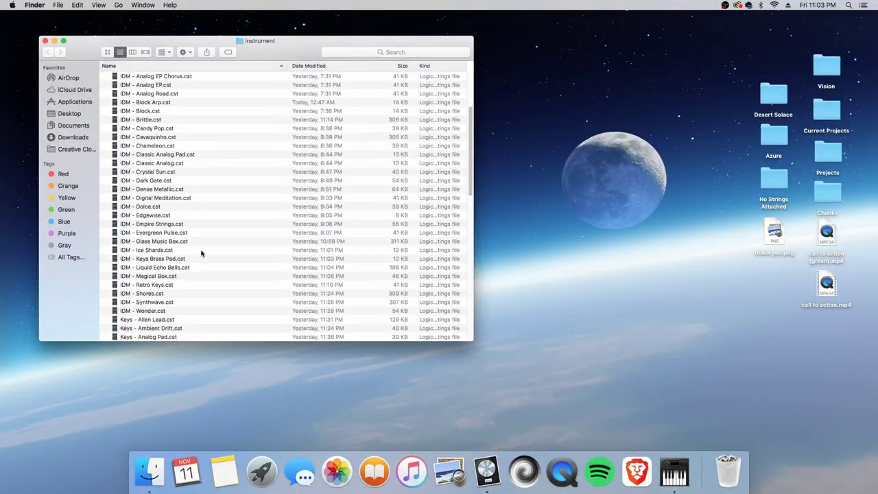
scroll(201, 253, "down", 15)
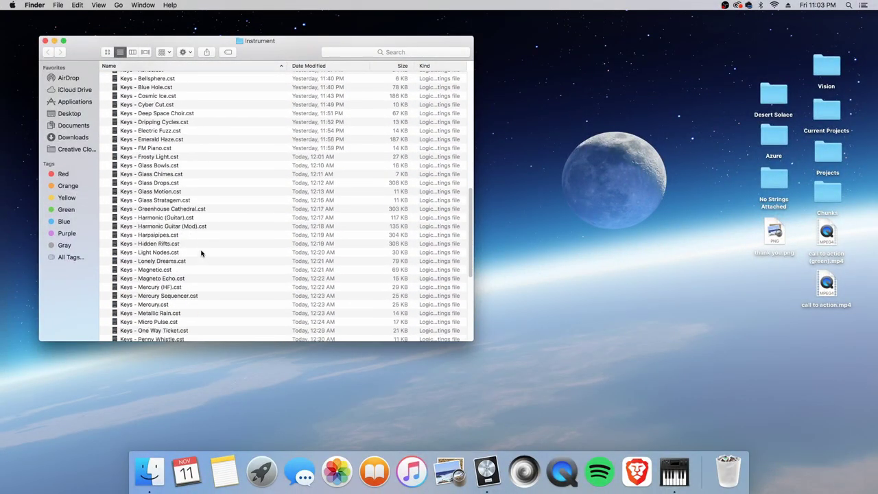
scroll(201, 253, "down", 10)
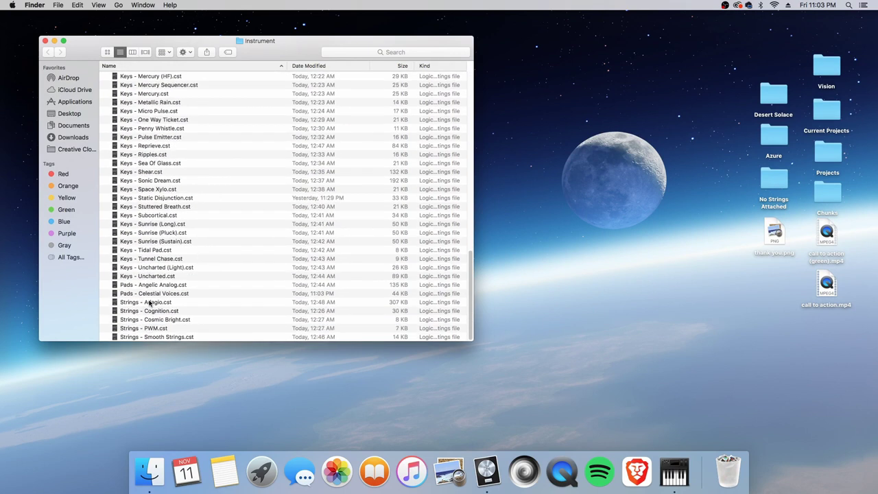
left_click(154, 294)
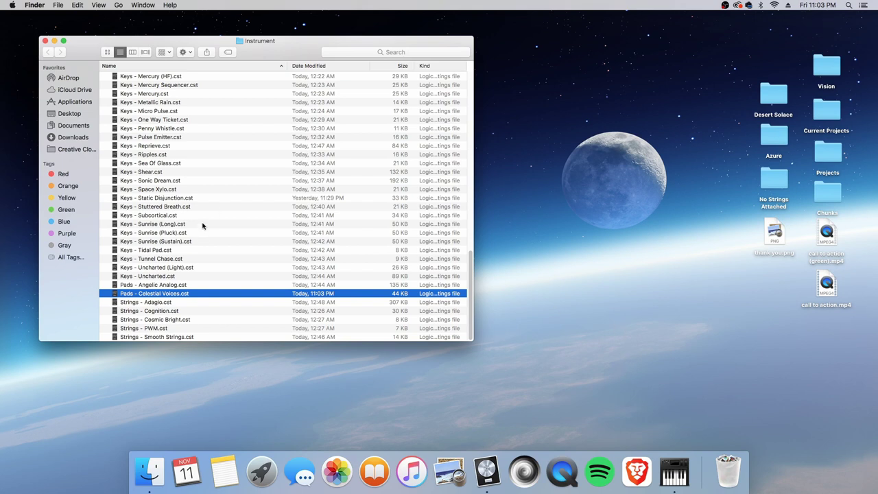
scroll(201, 227, "up", 10)
scroll(201, 226, "up", 4)
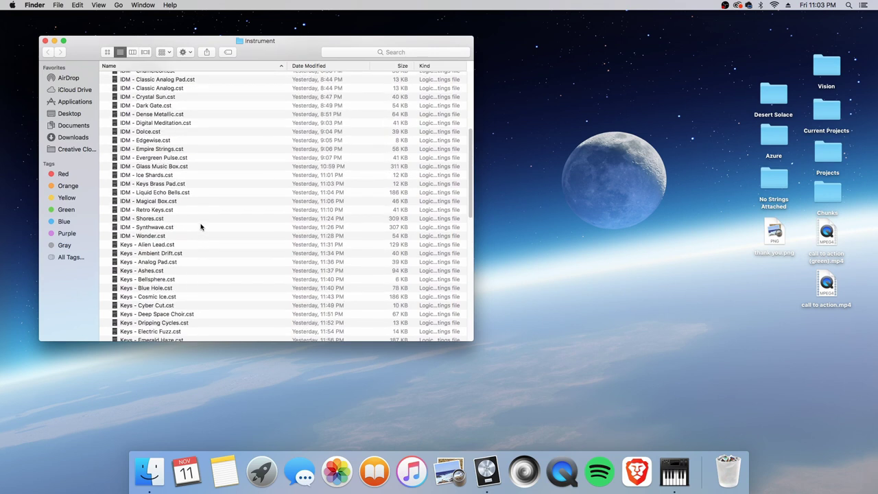
scroll(201, 227, "up", 8)
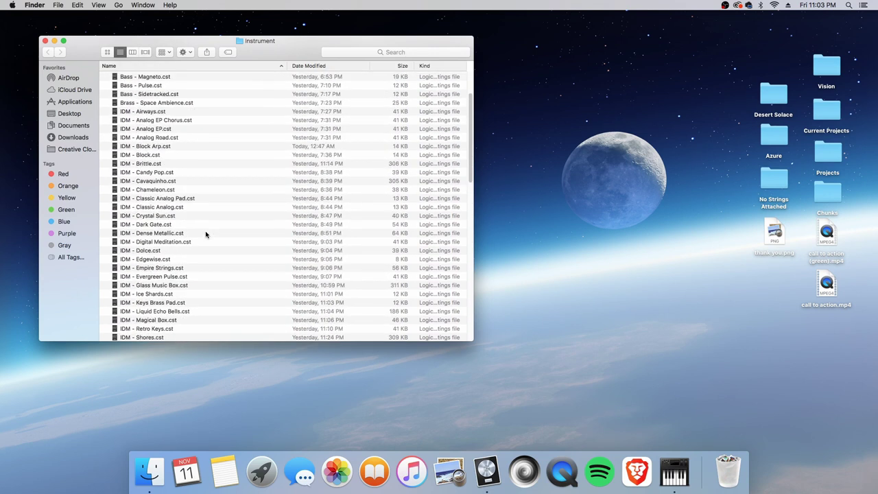
scroll(206, 235, "up", 3)
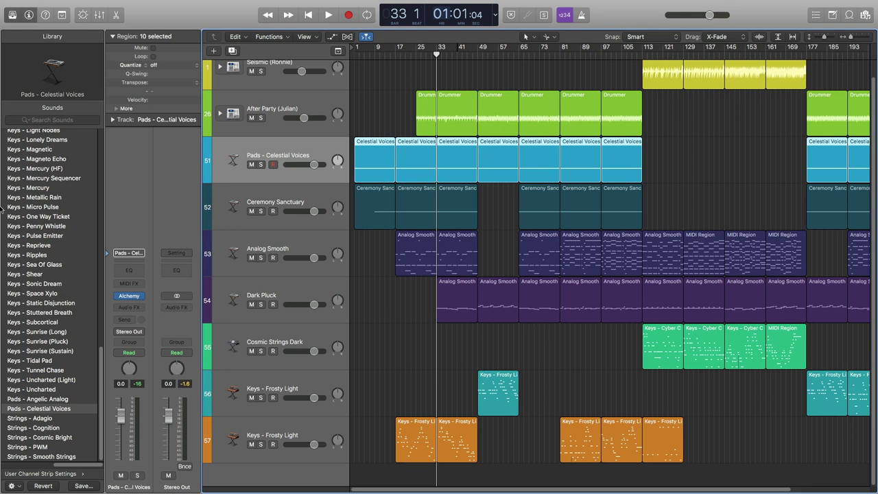
scroll(27, 291, "up", 6)
scroll(27, 292, "up", 15)
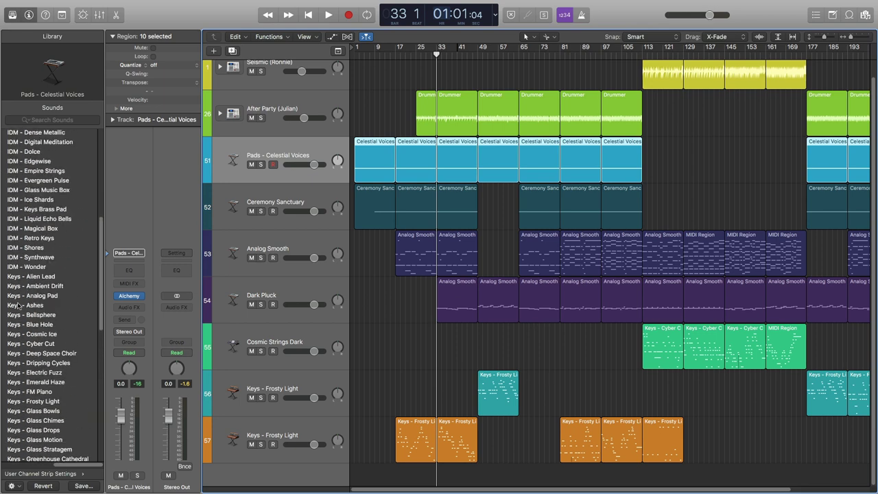